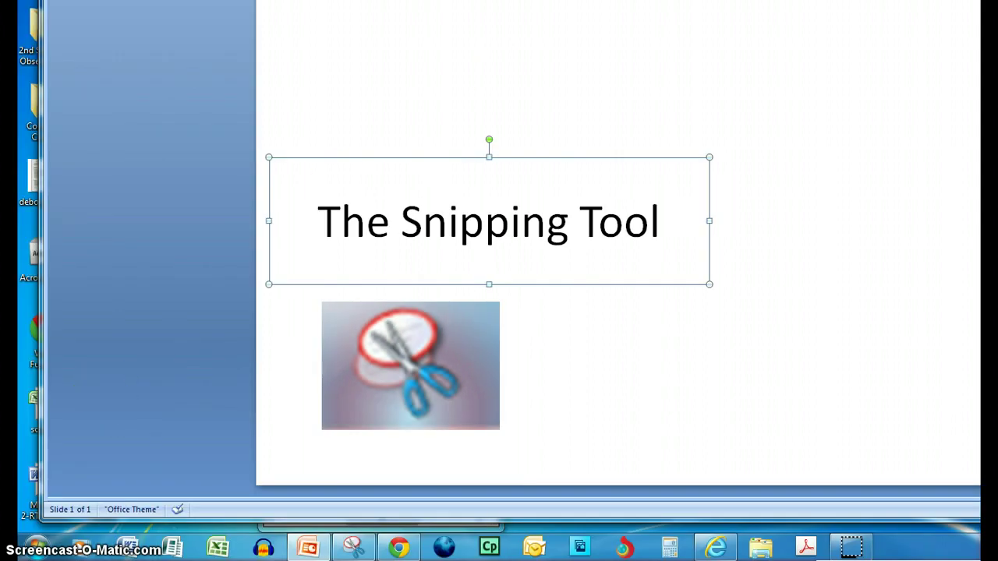
Close the PowerPoint presentation and discard its unsaved changes
{"action": "key", "text": "alt+F4"}
{"action": "left_click", "coordinate": [717, 197]}
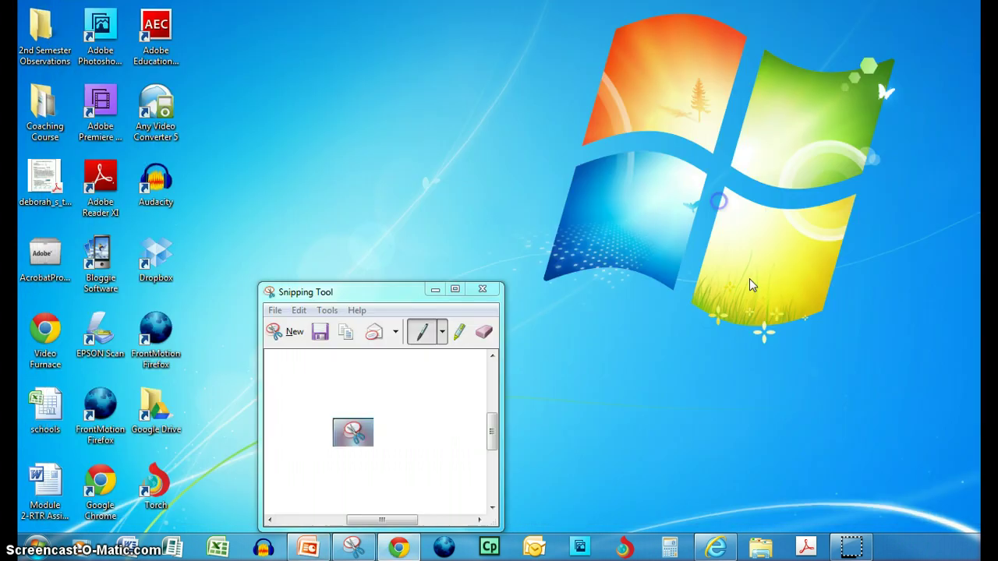
Close Snipping Tool without saving the current snip, then bring up the Start menu
{"action": "left_click", "coordinate": [487, 289]}
{"action": "left_click", "coordinate": [450, 419]}
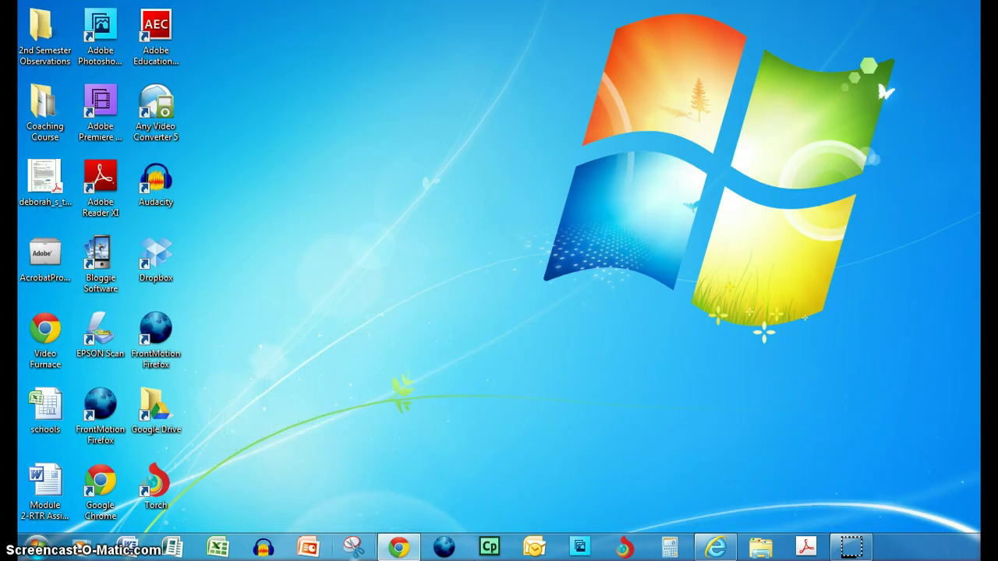
{"action": "left_click", "coordinate": [37, 548]}
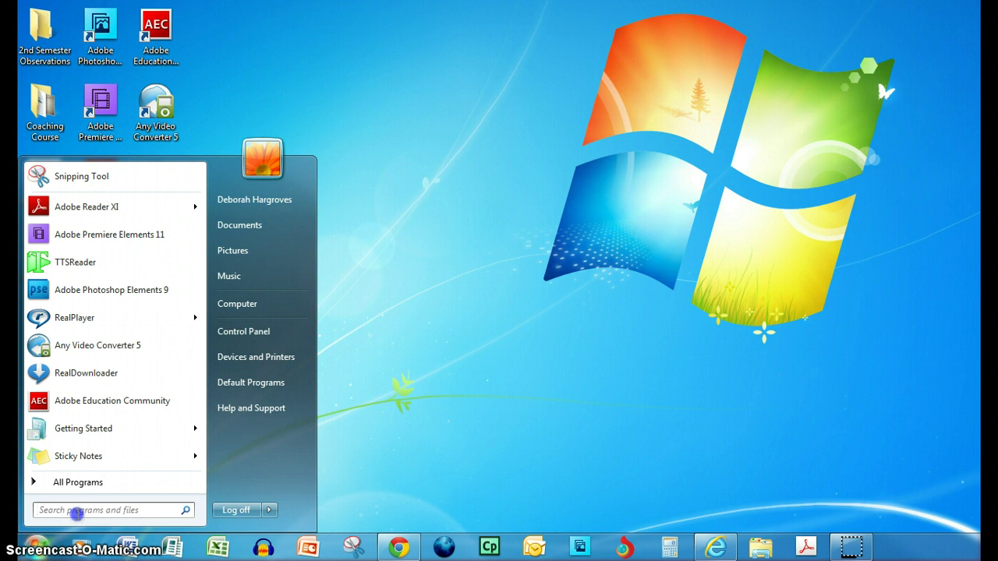
Search the Start menu for 'snipping' and launch Snipping Tool from the Programs results
{"action": "left_click", "coordinate": [80, 510]}
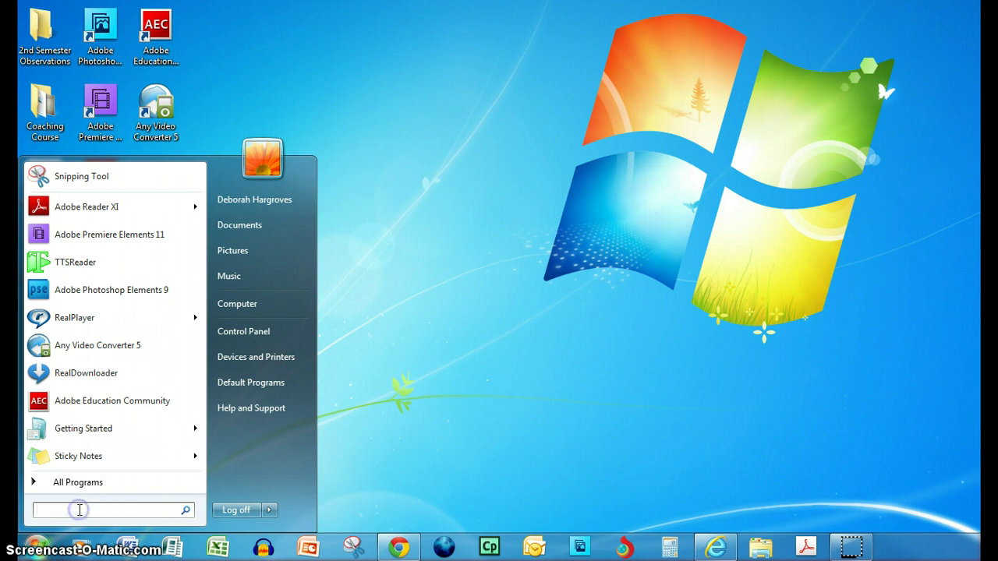
{"action": "type", "text": "s"}
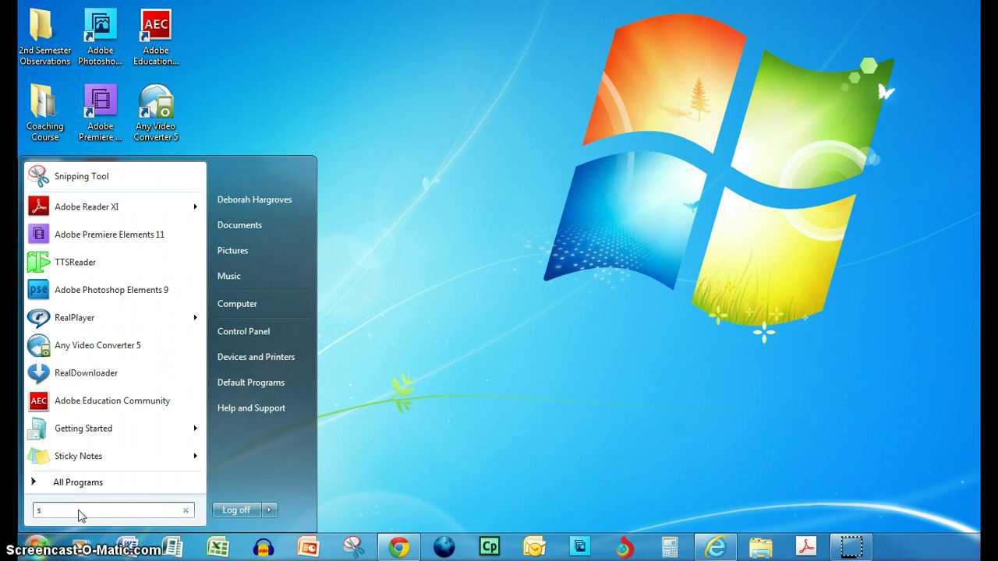
{"action": "type", "text": "nipping"}
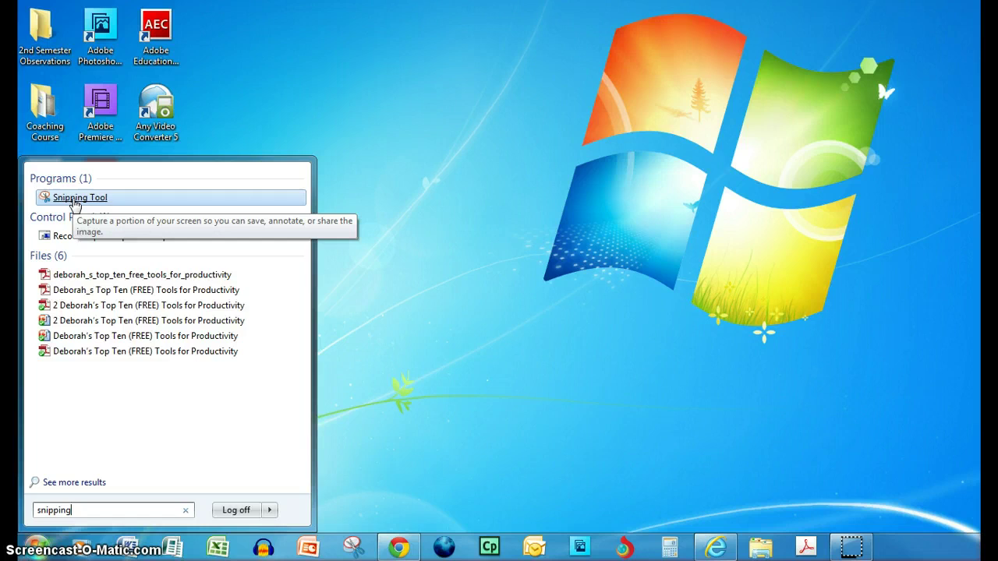
{"action": "left_click", "coordinate": [74, 199]}
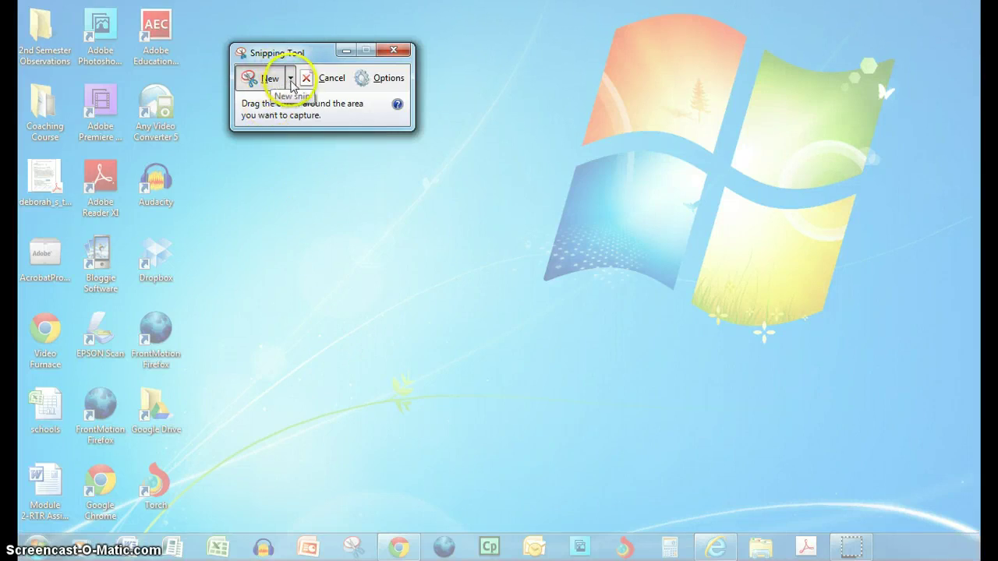
Set the Snipping Tool capture type to Rectangular Snip from the New dropdown
{"action": "left_click", "coordinate": [290, 78]}
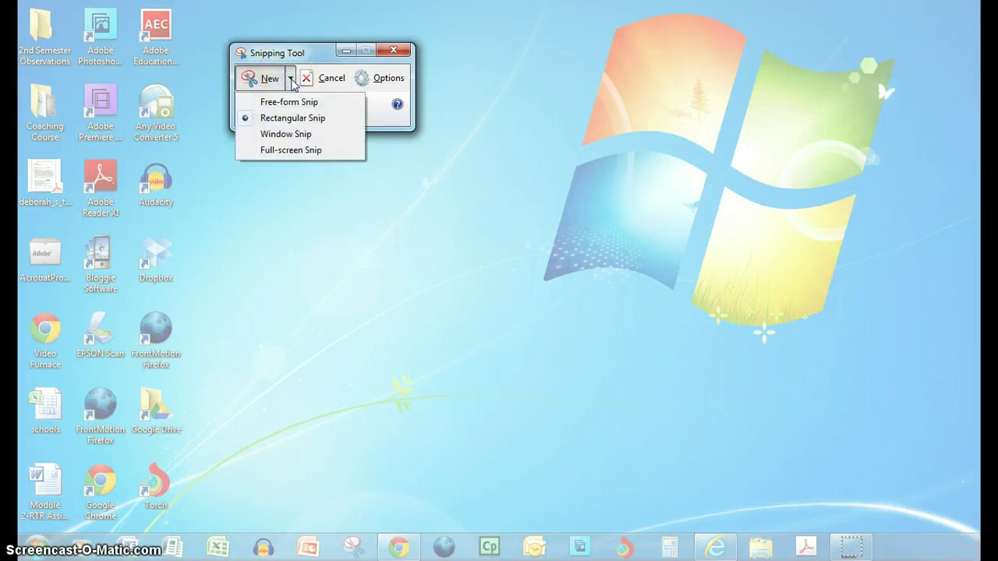
{"action": "left_click_drag", "start_coordinate": [292, 85], "coordinate": [286, 157]}
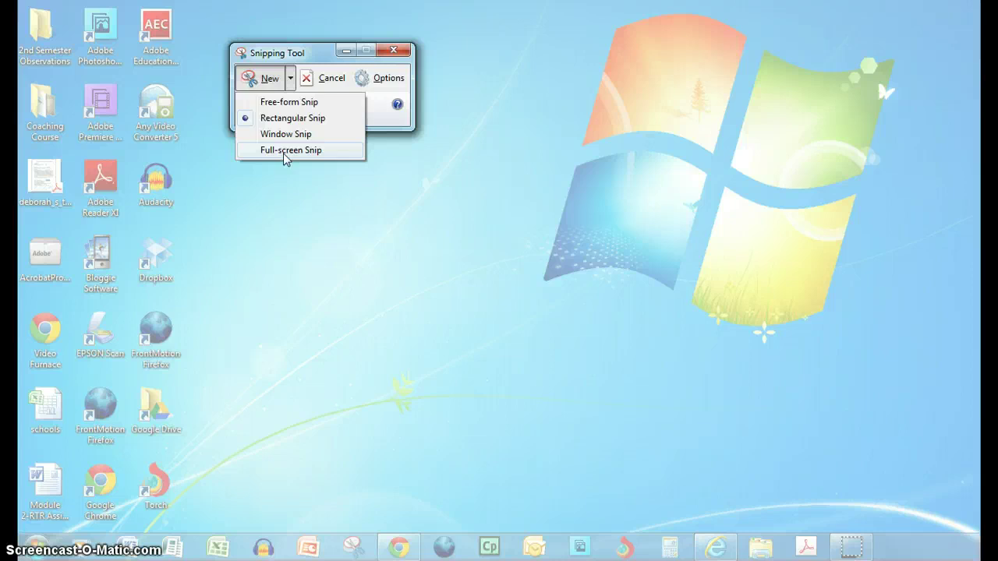
{"action": "left_click_drag", "start_coordinate": [285, 157], "coordinate": [267, 148]}
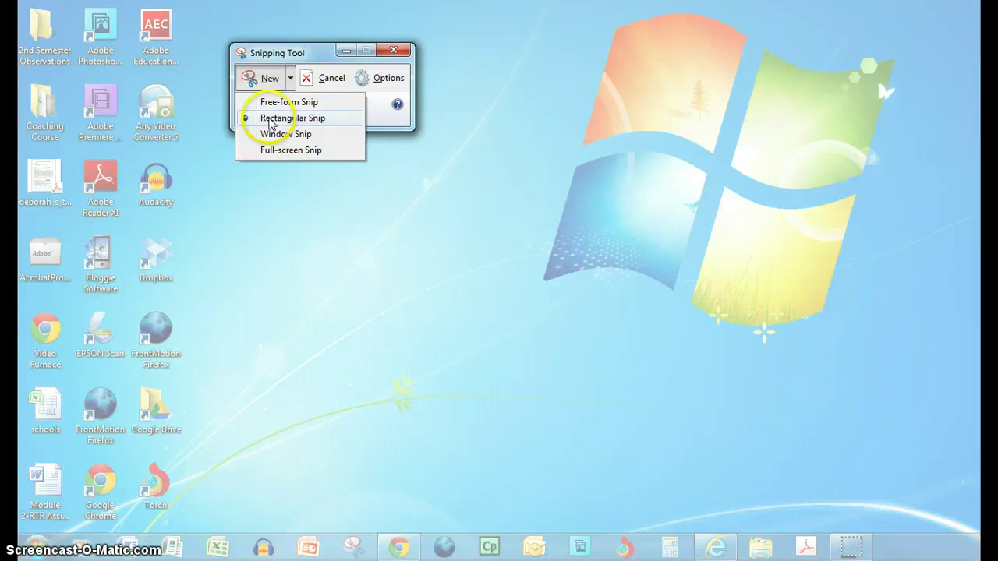
{"action": "left_click", "coordinate": [271, 124]}
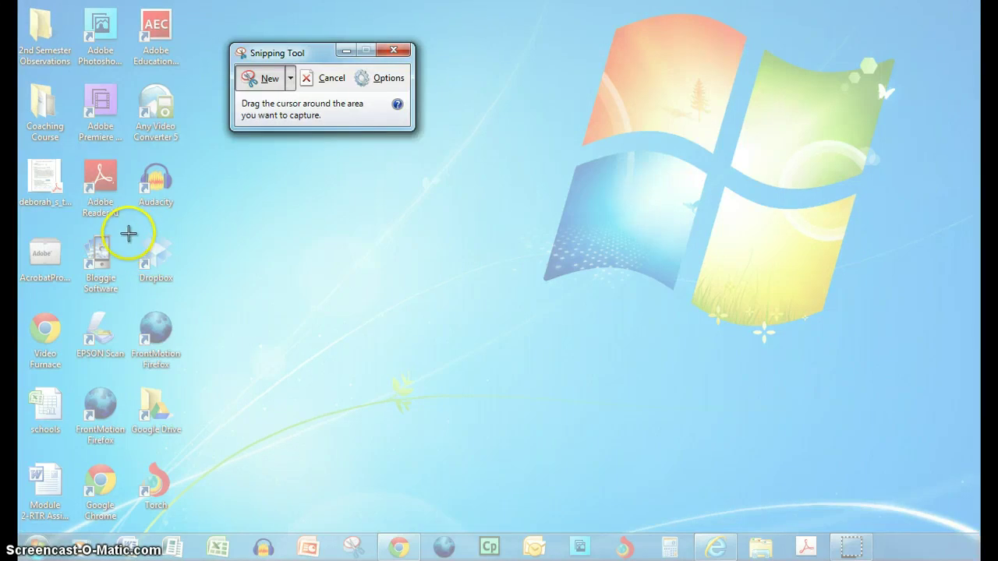
Capture a rectangle around the Dropbox desktop icon, copy it to the clipboard, and cancel saving
{"action": "left_click_drag", "start_coordinate": [131, 235], "coordinate": [187, 294]}
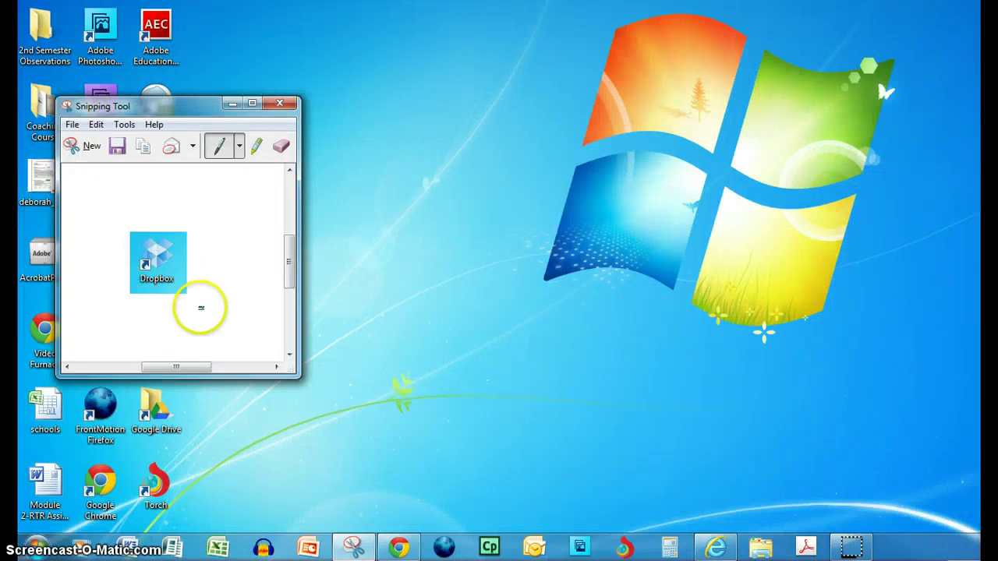
{"action": "left_click", "coordinate": [96, 124]}
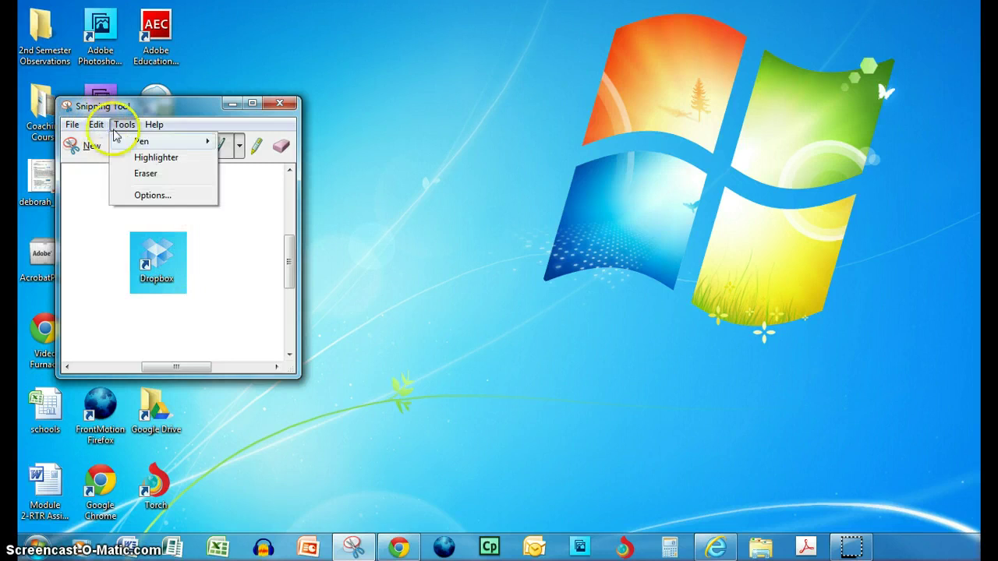
{"action": "left_click", "coordinate": [118, 142]}
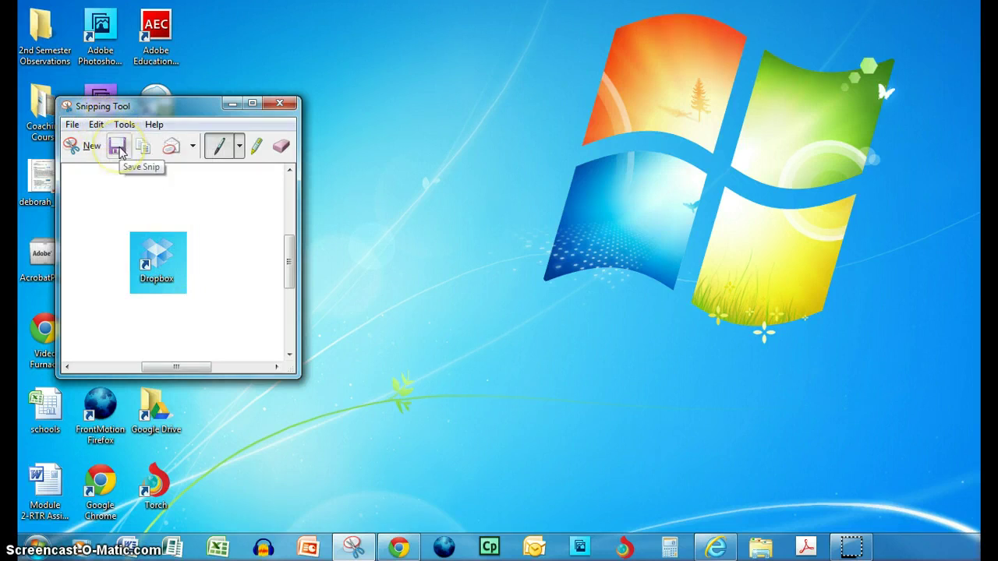
{"action": "left_click", "coordinate": [117, 148]}
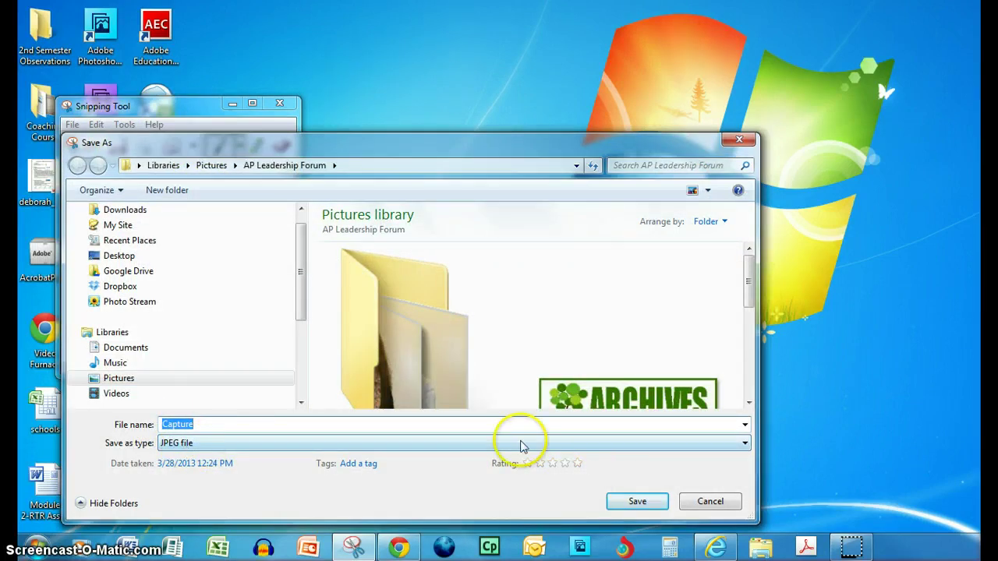
{"action": "left_click", "coordinate": [710, 501]}
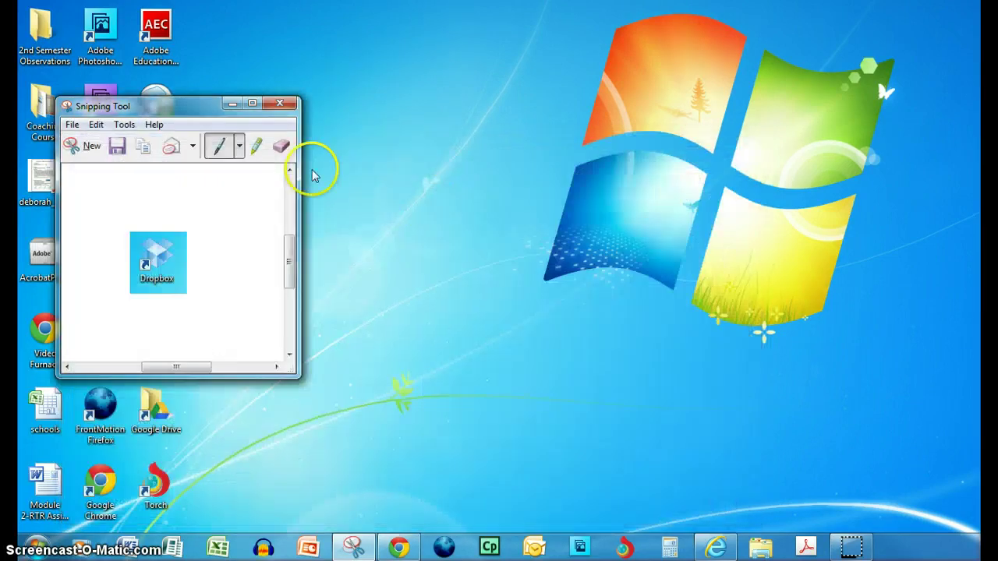
With the highlighter, draw a yellow arrow from the Dropbox icon and circle it
{"action": "left_click", "coordinate": [260, 153]}
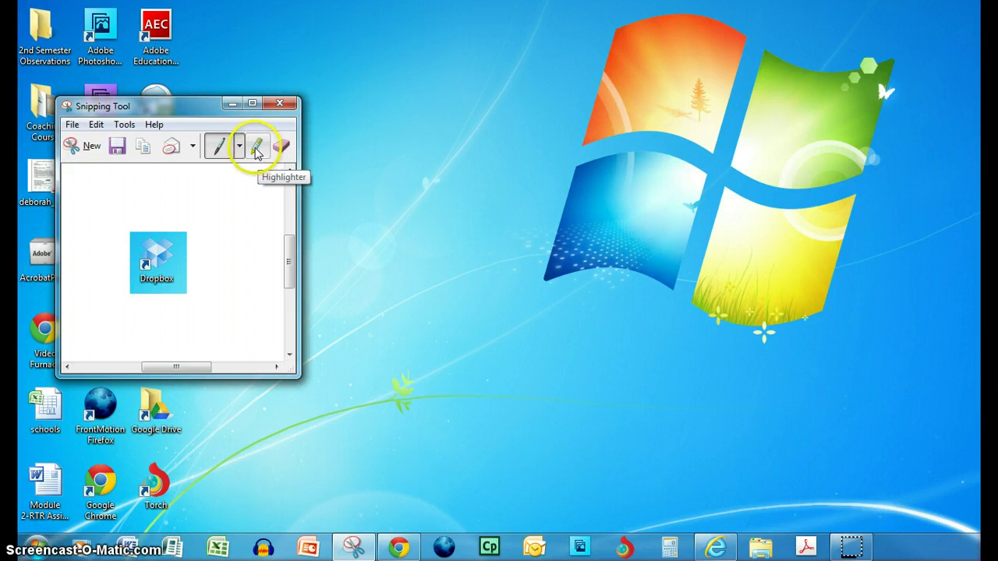
{"action": "left_click", "coordinate": [258, 149]}
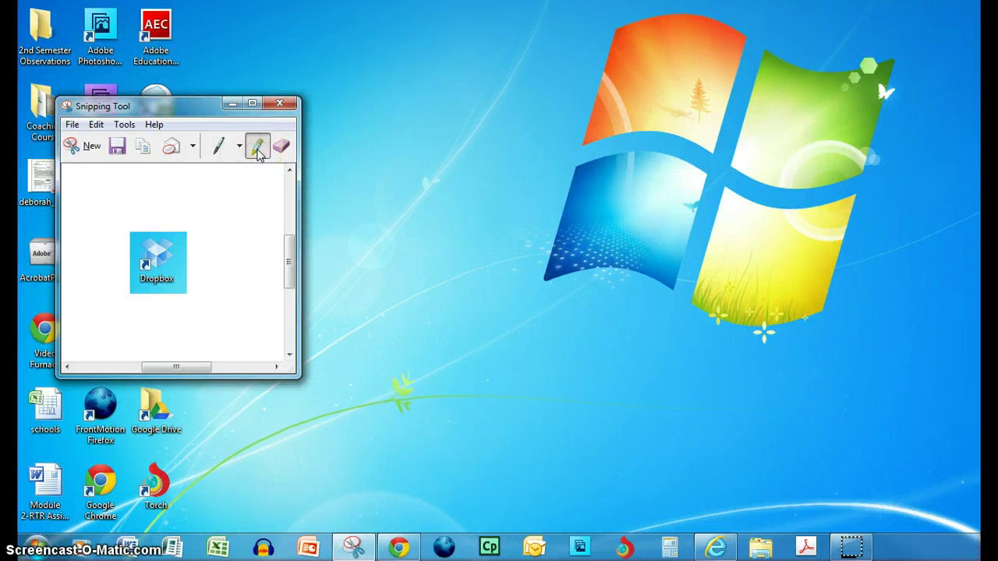
{"action": "left_click", "coordinate": [179, 223]}
{"action": "mouse_move", "coordinate": [181, 232]}
{"action": "left_mouse_down"}
{"action": "mouse_move", "coordinate": [192, 208]}
{"action": "mouse_move", "coordinate": [239, 216]}
{"action": "mouse_move", "coordinate": [237, 241]}
{"action": "mouse_move", "coordinate": [255, 222]}
{"action": "left_mouse_up"}
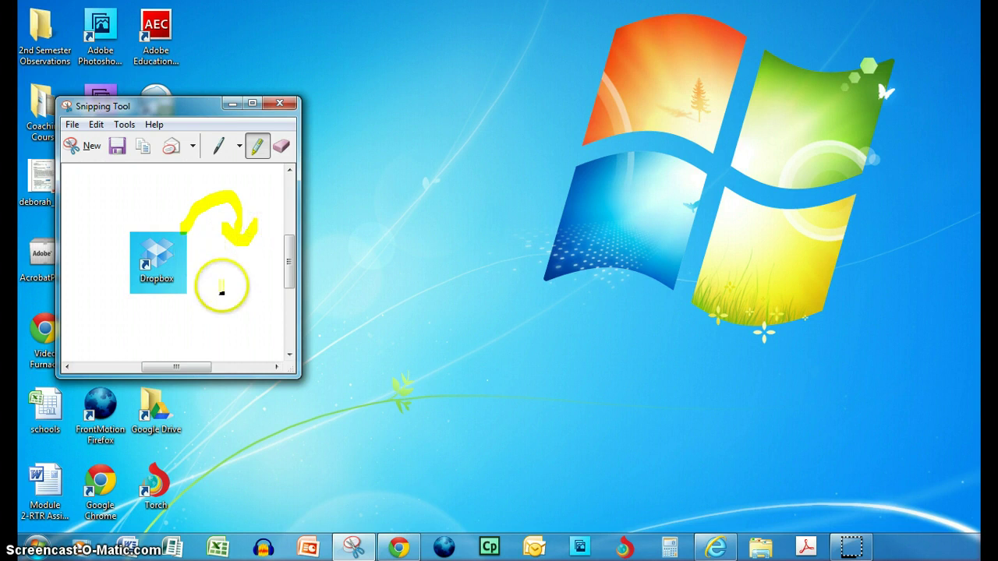
{"action": "left_click", "coordinate": [167, 318]}
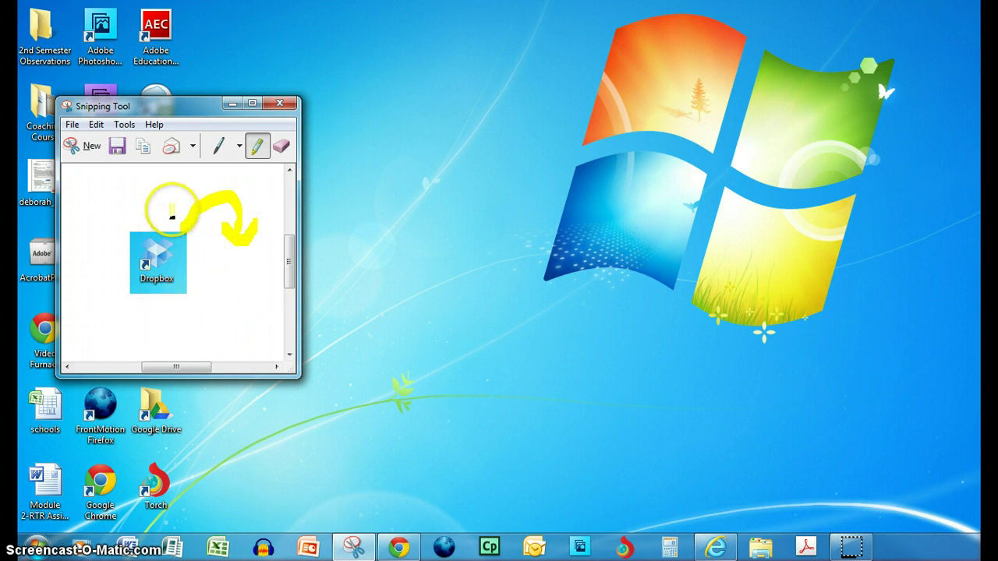
{"action": "mouse_move", "coordinate": [172, 210]}
{"action": "left_mouse_down"}
{"action": "mouse_move", "coordinate": [120, 240]}
{"action": "mouse_move", "coordinate": [141, 305]}
{"action": "mouse_move", "coordinate": [184, 290]}
{"action": "mouse_move", "coordinate": [190, 239]}
{"action": "mouse_move", "coordinate": [170, 224]}
{"action": "left_mouse_up"}
Switch to Blue Pen and handwrite 'Great' below the Dropbox icon
{"action": "left_click", "coordinate": [257, 146]}
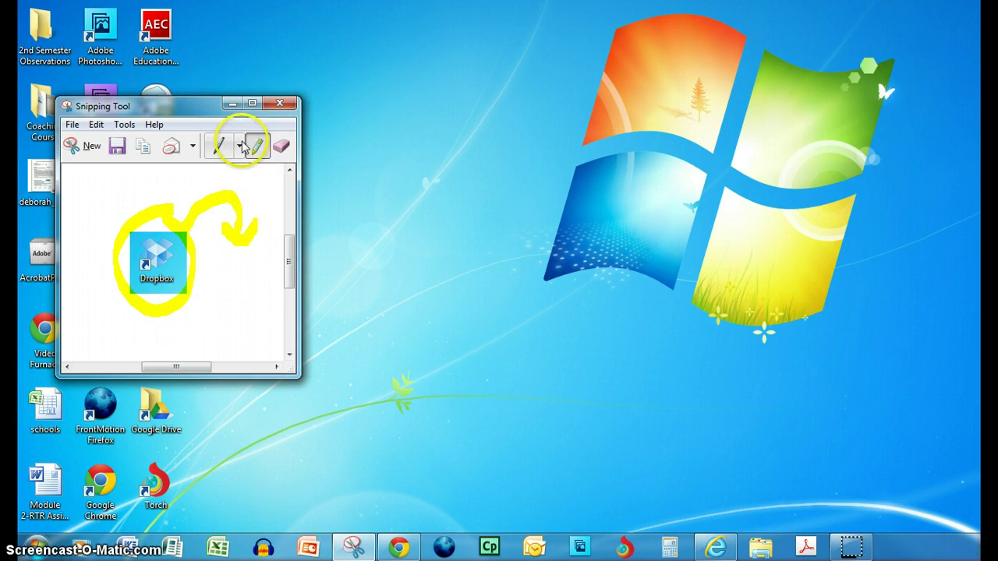
{"action": "left_click", "coordinate": [240, 147]}
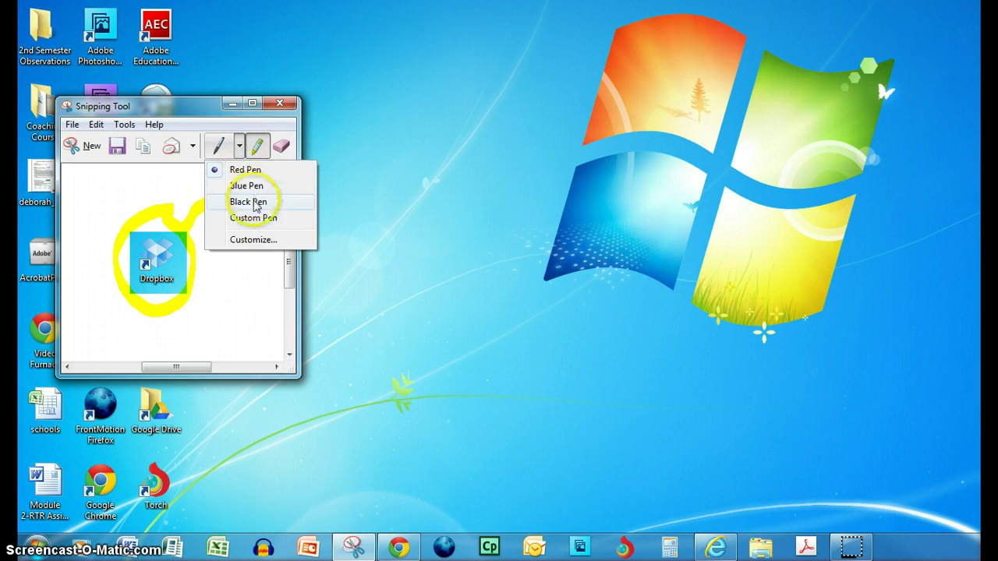
{"action": "left_click", "coordinate": [234, 186]}
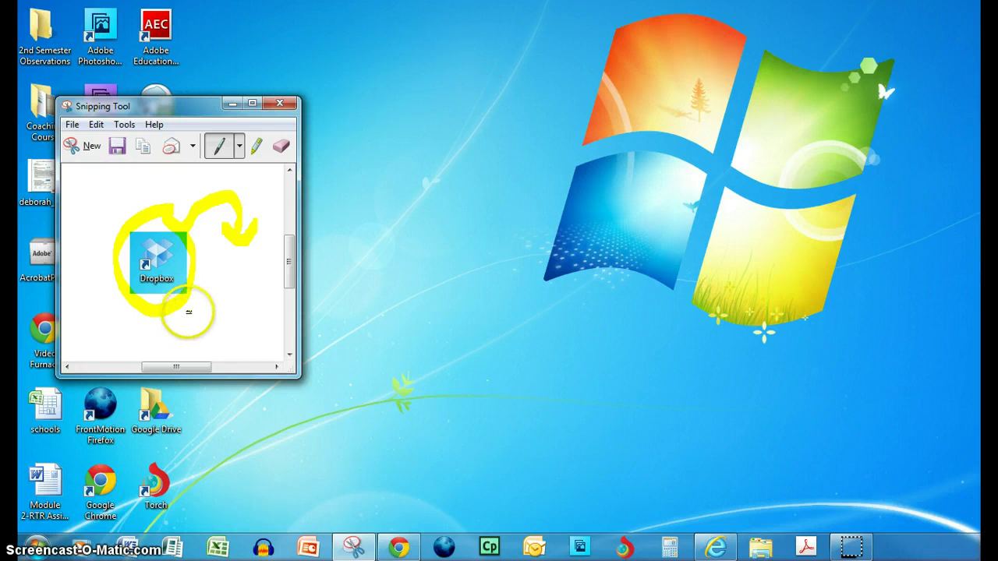
{"action": "mouse_move", "coordinate": [188, 313]}
{"action": "left_mouse_down"}
{"action": "mouse_move", "coordinate": [192, 323]}
{"action": "mouse_move", "coordinate": [211, 306]}
{"action": "mouse_move", "coordinate": [218, 314]}
{"action": "mouse_move", "coordinate": [226, 288]}
{"action": "mouse_move", "coordinate": [232, 306]}
{"action": "mouse_move", "coordinate": [236, 293]}
{"action": "left_mouse_up"}
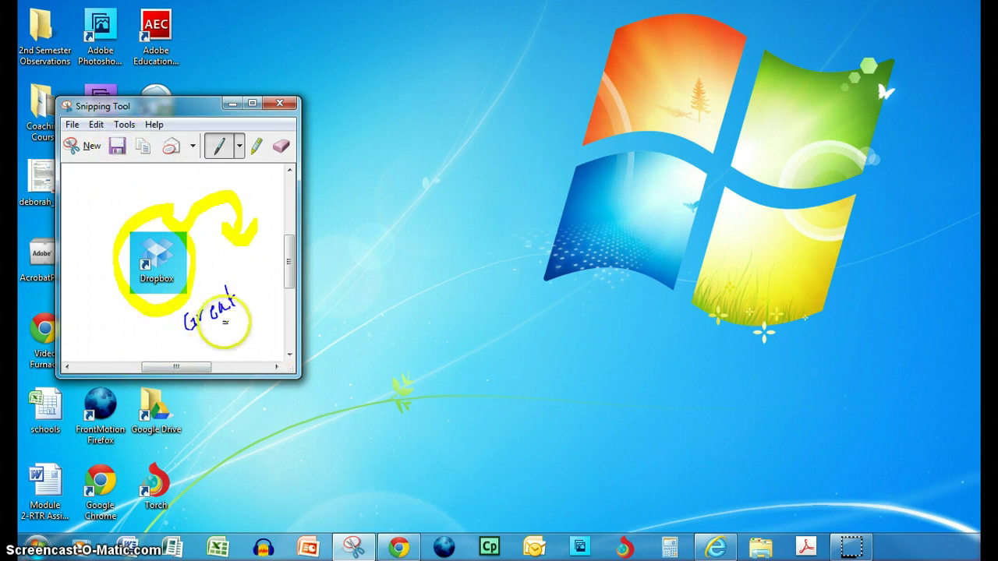
Erase the blue 'Great' handwriting, the yellow arrow, and the yellow circle
{"action": "left_click", "coordinate": [282, 146]}
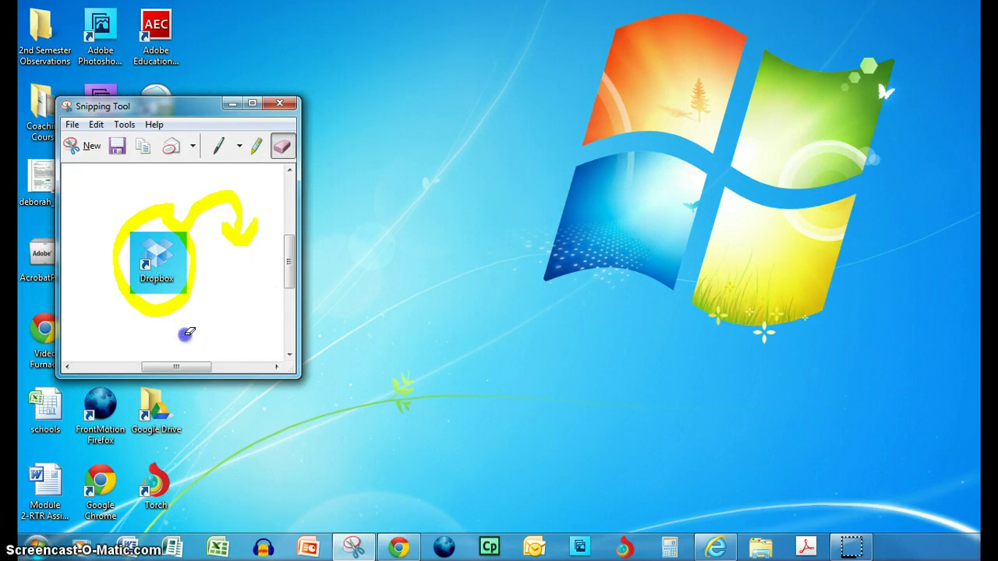
{"action": "mouse_move", "coordinate": [187, 333]}
{"action": "left_mouse_down"}
{"action": "mouse_move", "coordinate": [243, 319]}
{"action": "mouse_move", "coordinate": [251, 202]}
{"action": "mouse_move", "coordinate": [223, 196]}
{"action": "mouse_move", "coordinate": [243, 217]}
{"action": "left_mouse_up"}
{"action": "left_click_drag", "start_coordinate": [180, 205], "coordinate": [120, 229]}
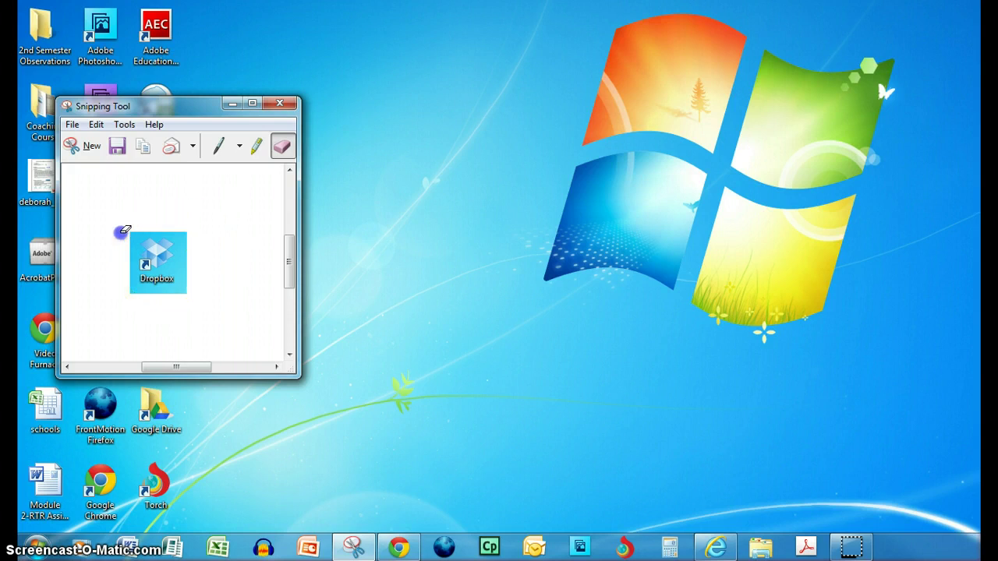
Open the Send Snip e-mail options and dismiss them without sending
{"action": "left_click", "coordinate": [191, 148]}
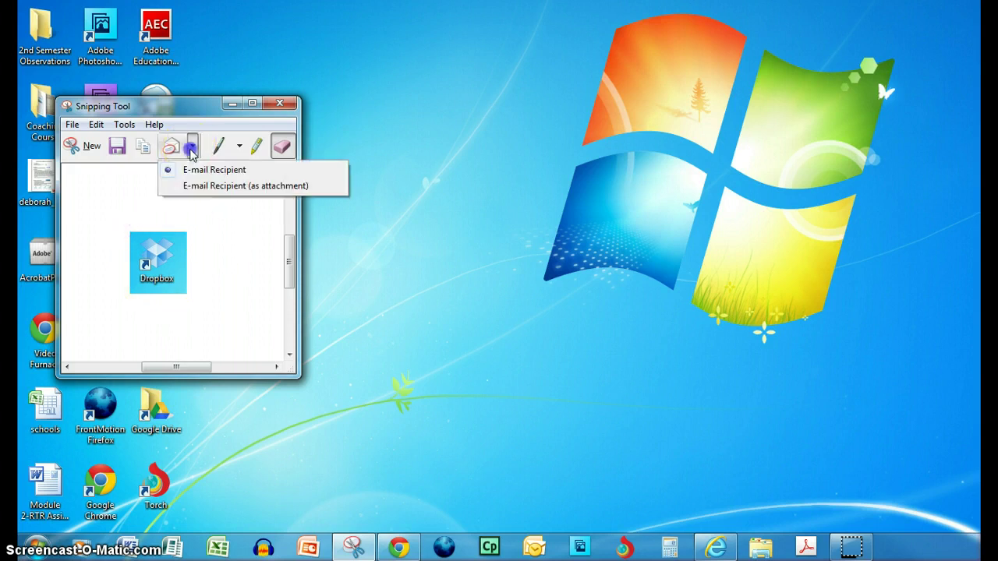
{"action": "left_click", "coordinate": [218, 225]}
{"action": "left_click", "coordinate": [139, 149]}
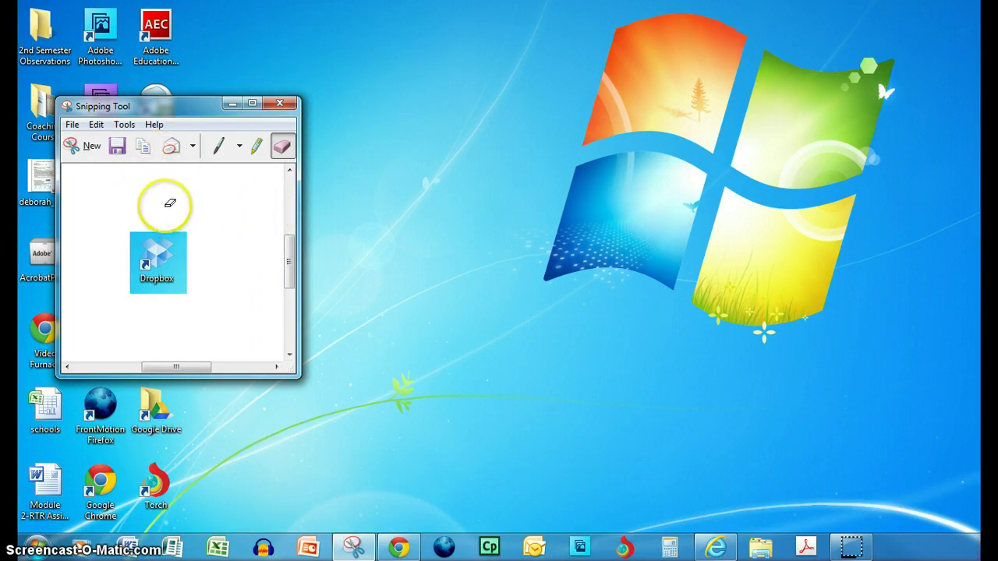
Start a new capture with Free-form Snip as the shape, then close Snipping Tool
{"action": "left_click", "coordinate": [91, 148]}
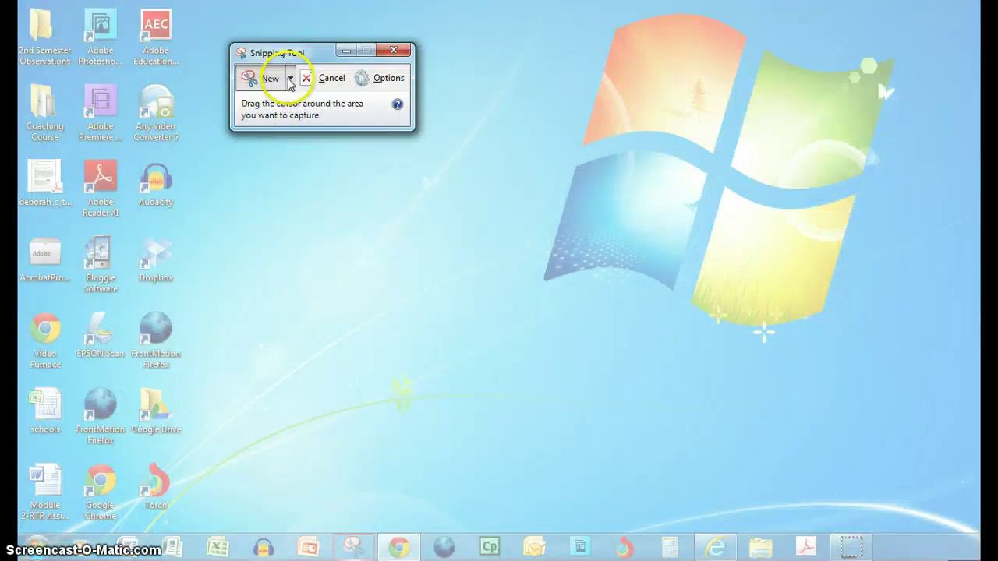
{"action": "left_click", "coordinate": [289, 79]}
{"action": "left_click", "coordinate": [285, 104]}
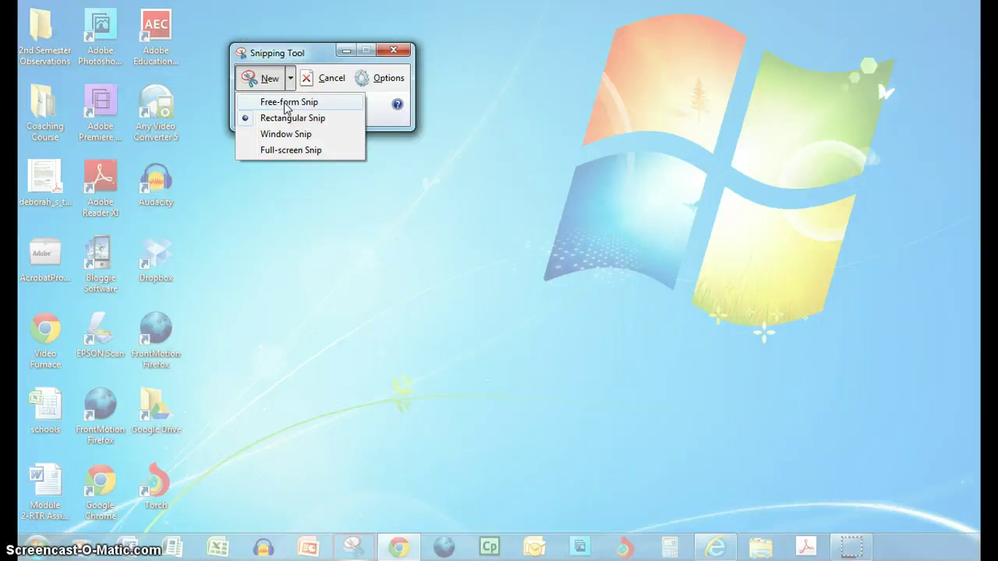
{"action": "left_click", "coordinate": [285, 103]}
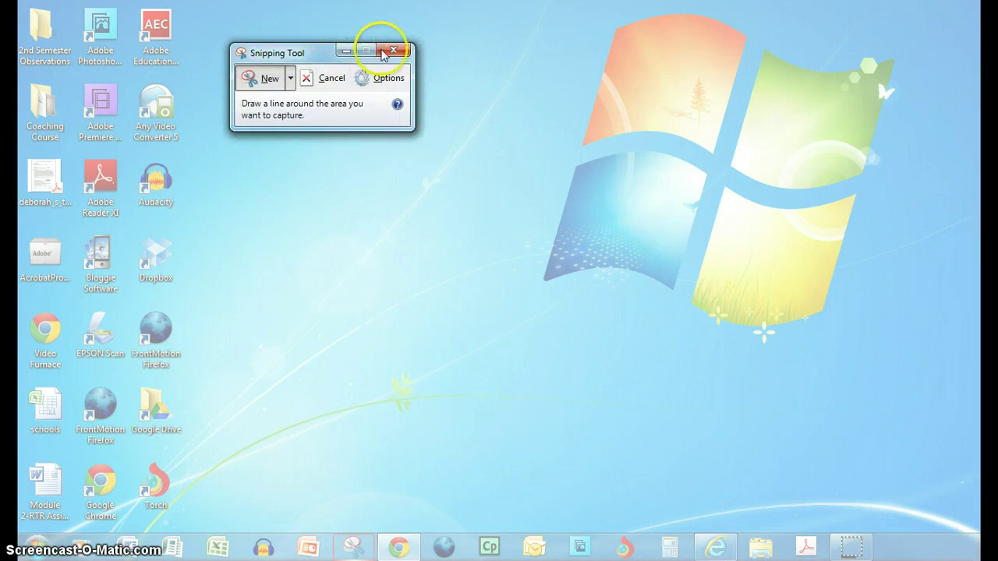
{"action": "left_click", "coordinate": [393, 50]}
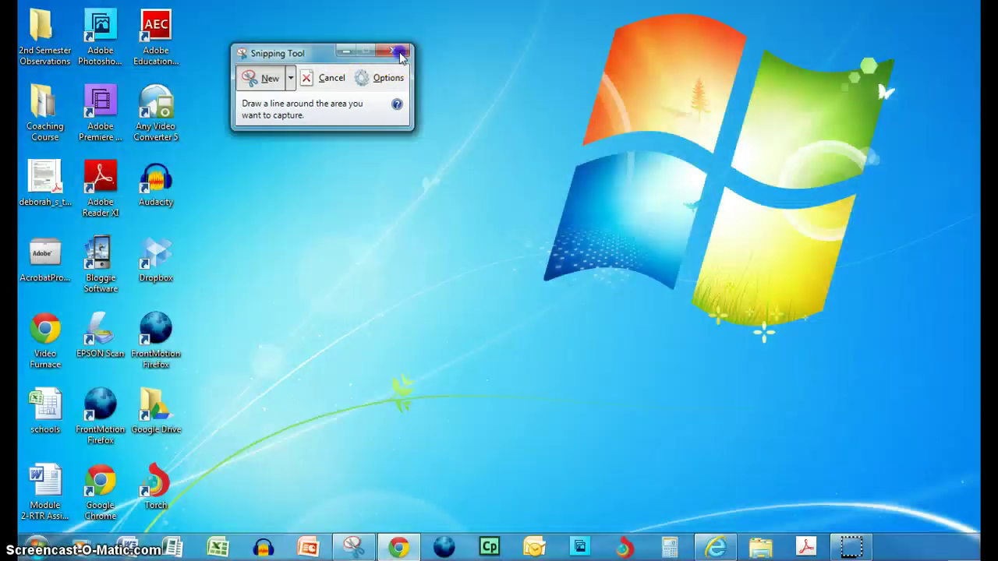
Restore the Dropbox sign-in page, relaunch Snipping Tool, and free-form snip the kite stick figure
{"action": "left_click", "coordinate": [718, 548]}
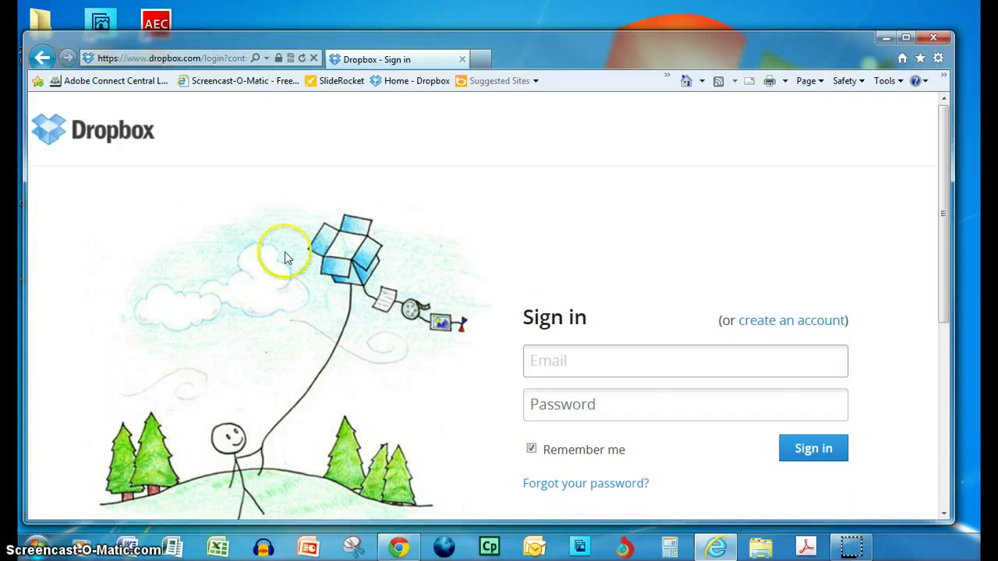
{"action": "left_click", "coordinate": [398, 548]}
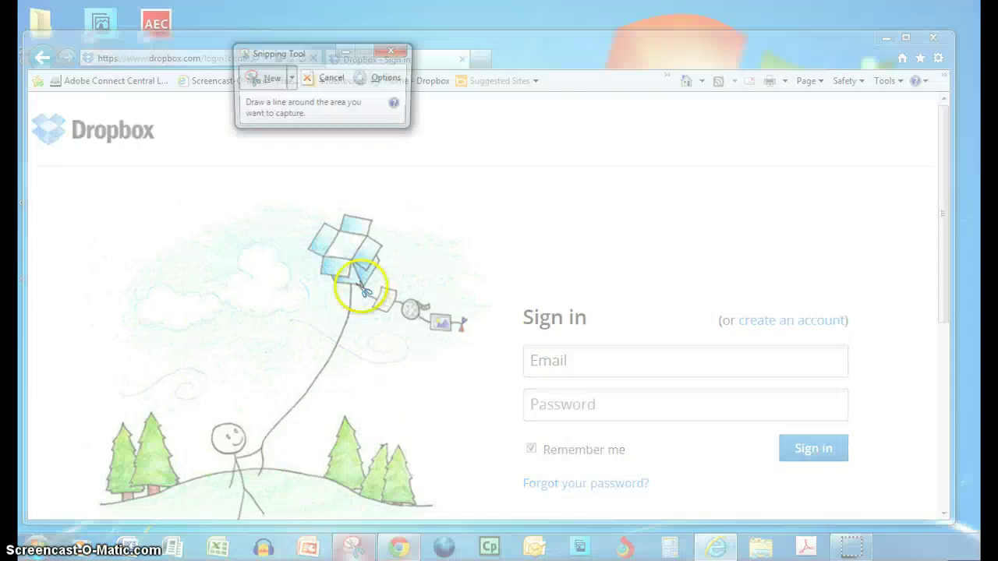
{"action": "left_click", "coordinate": [291, 80]}
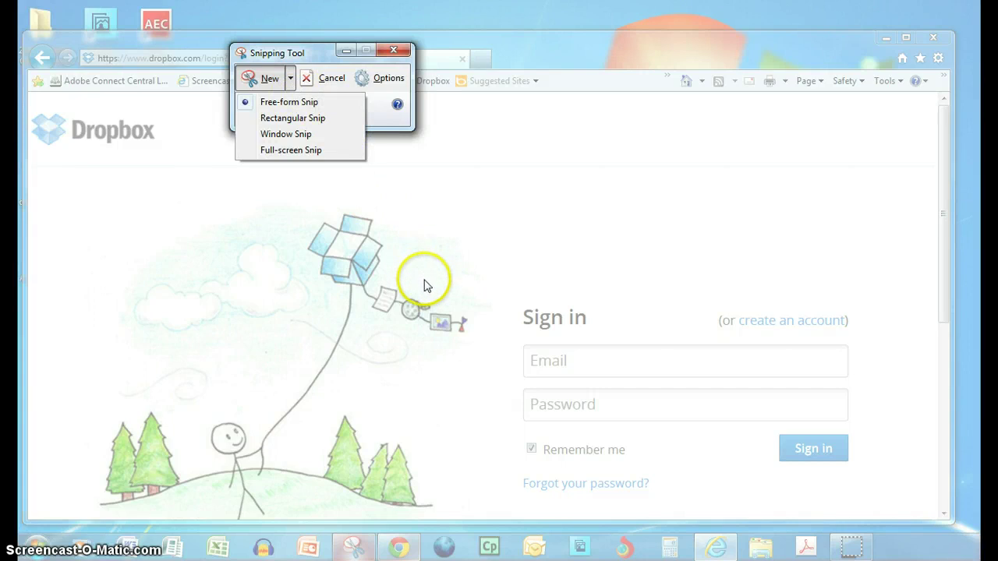
{"action": "left_click", "coordinate": [285, 102]}
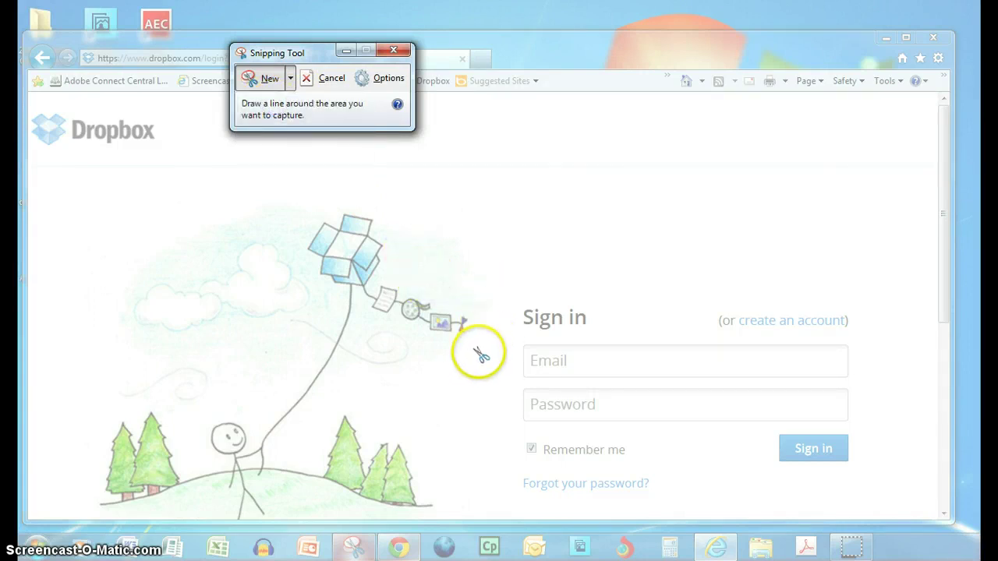
{"action": "left_click_drag", "start_coordinate": [374, 323], "coordinate": [430, 353]}
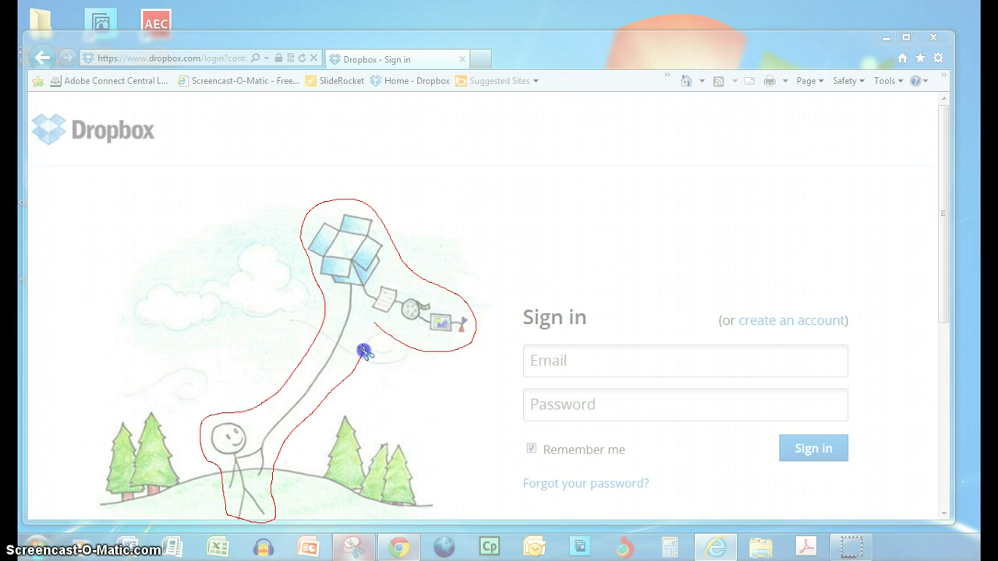
{"action": "left_click_drag", "start_coordinate": [375, 328], "coordinate": [375, 323]}
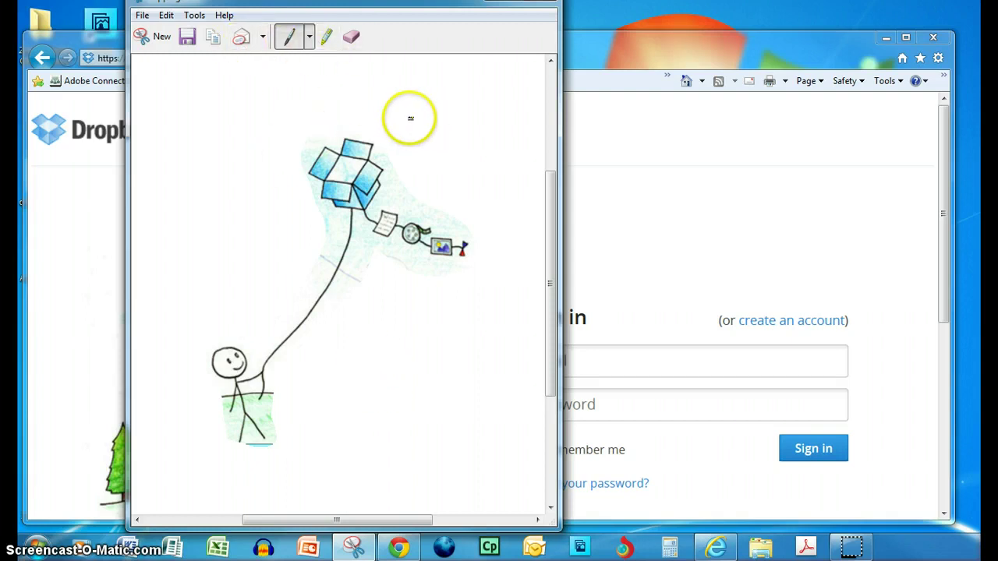
Close Snipping Tool and answer No to saving the free-form kite snip
{"action": "left_click", "coordinate": [543, 2]}
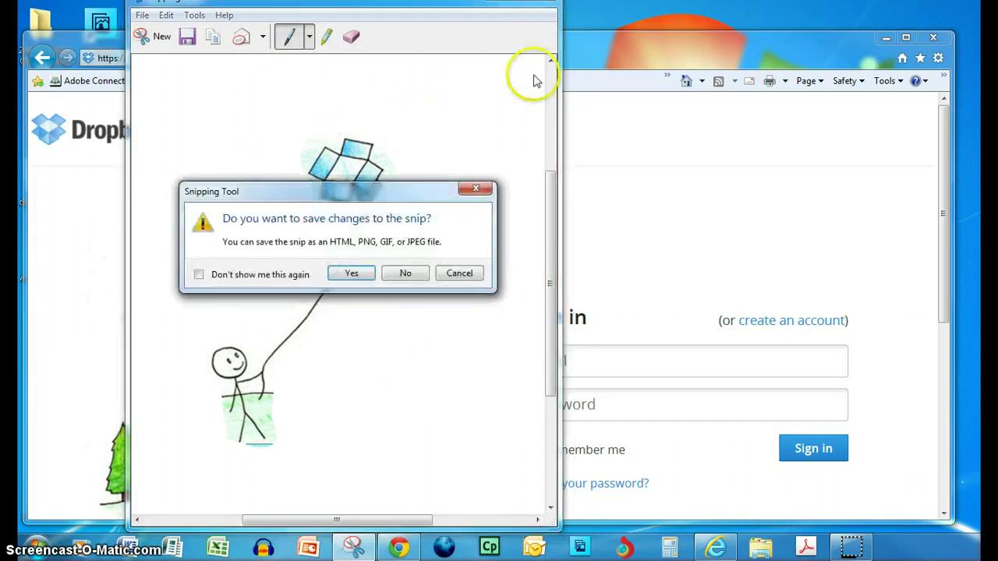
{"action": "left_click", "coordinate": [406, 273]}
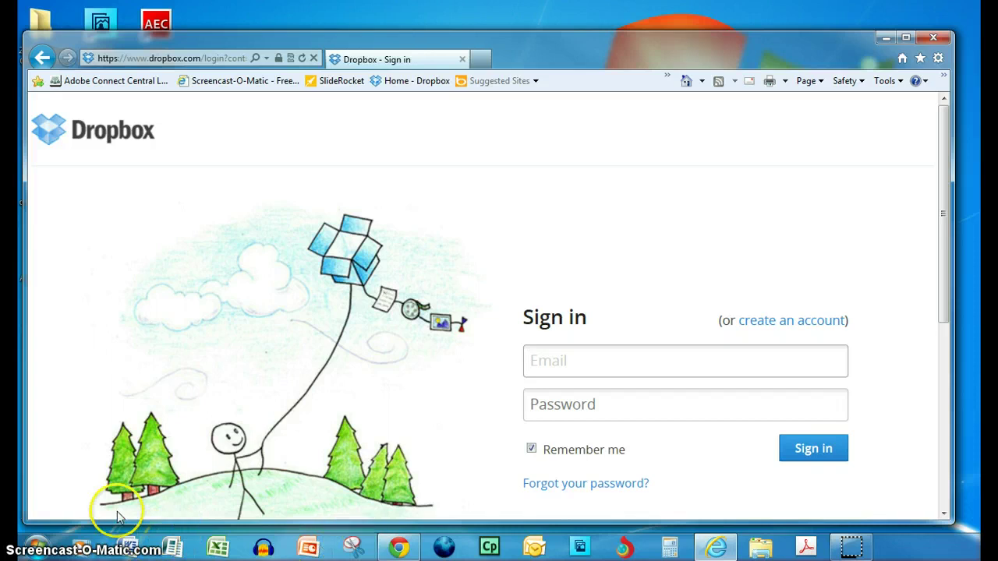
{"action": "left_click", "coordinate": [37, 550]}
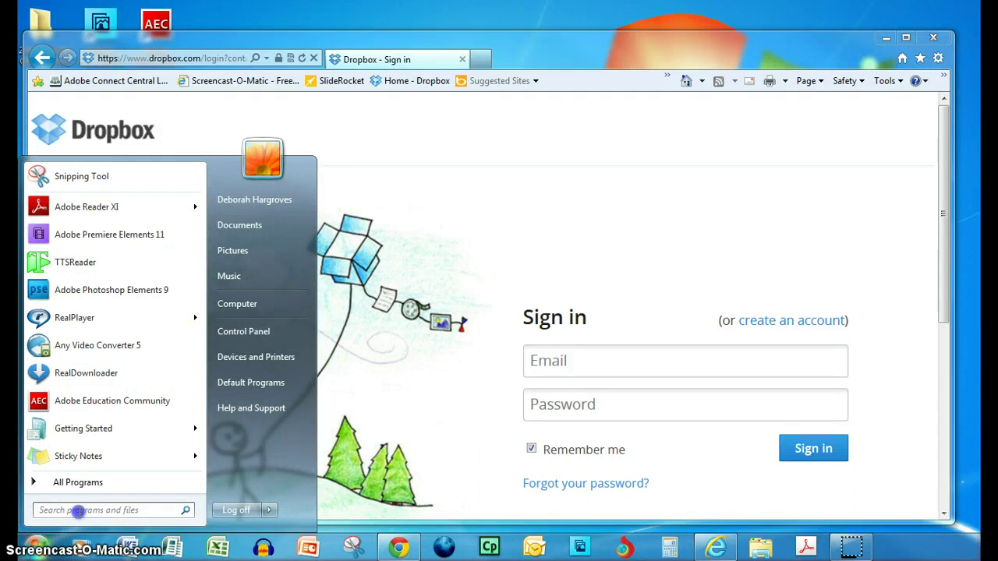
{"action": "right_click", "coordinate": [85, 177]}
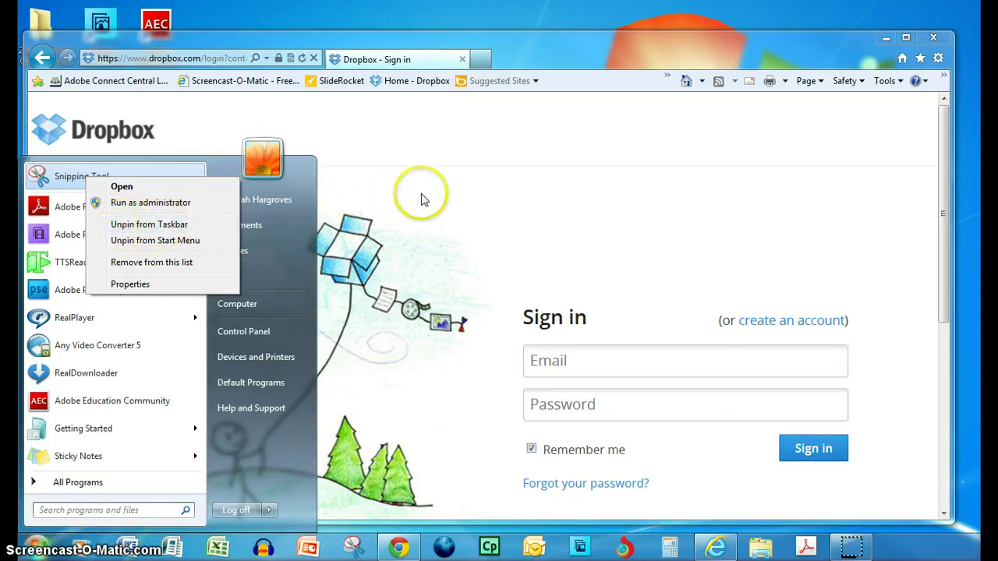
{"action": "left_click", "coordinate": [425, 151]}
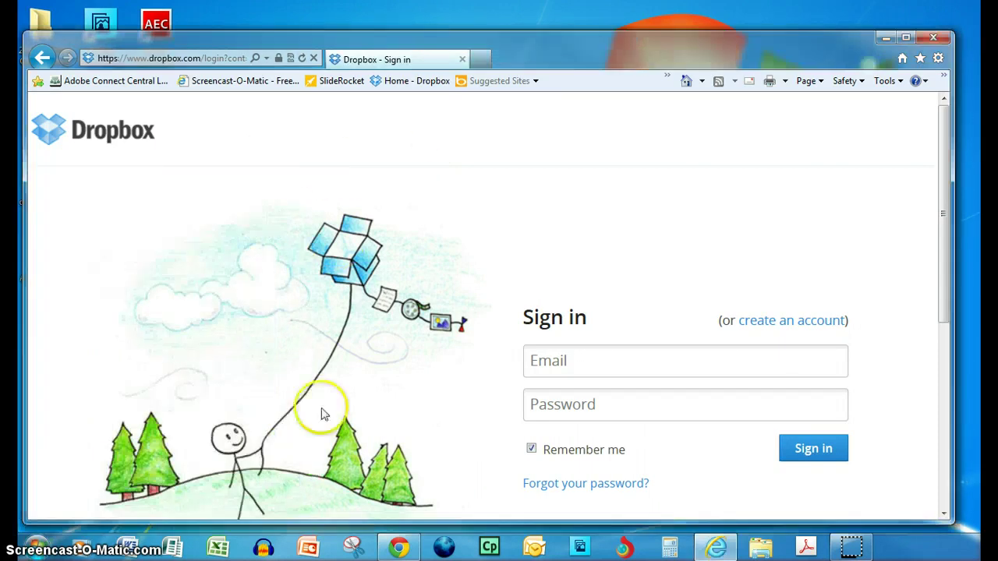